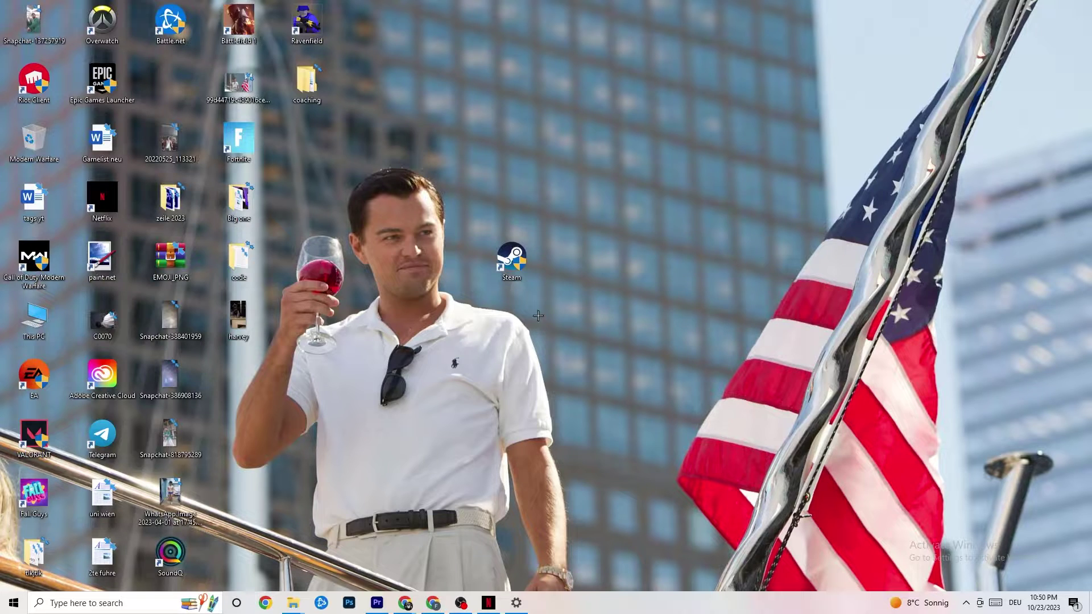
Set the Steam shortcut to run in Windows 8 compatibility mode and always as administrator
right_click(502, 196)
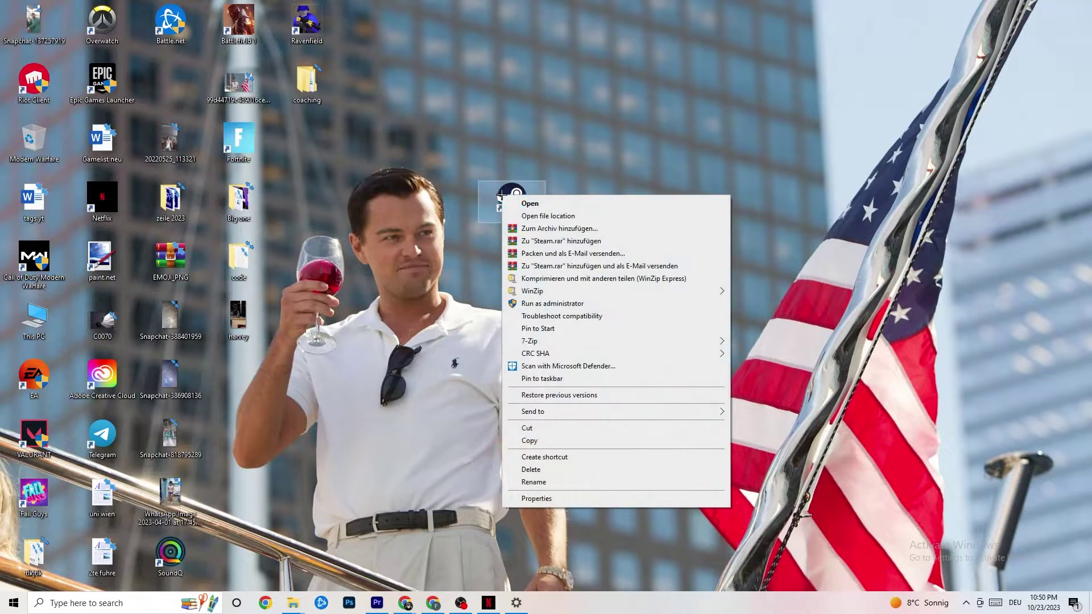
left_click(538, 498)
left_click_drag(587, 203, 525, 94)
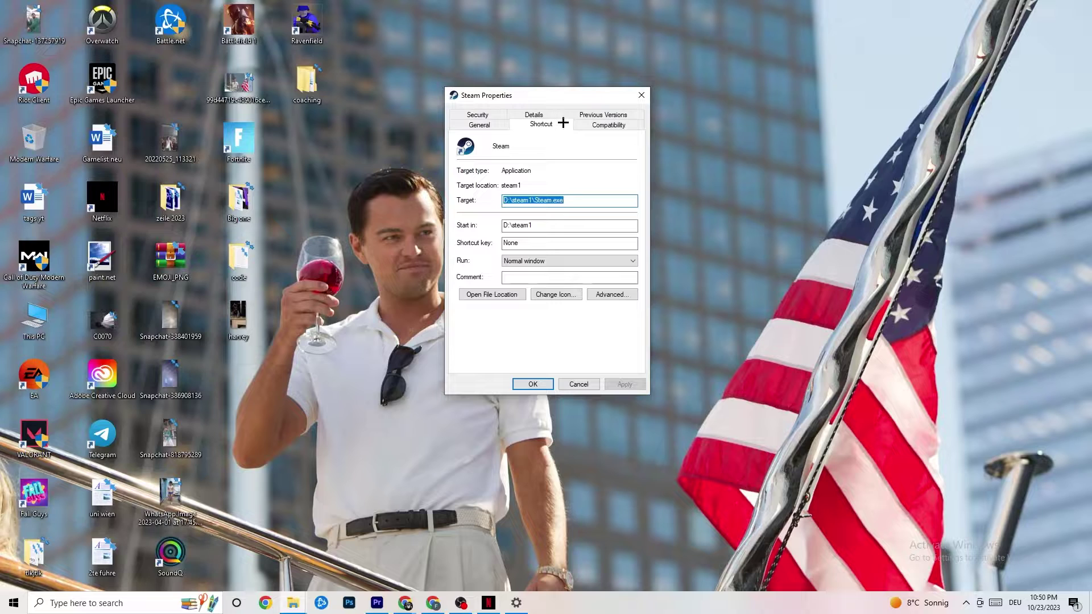
left_click(604, 124)
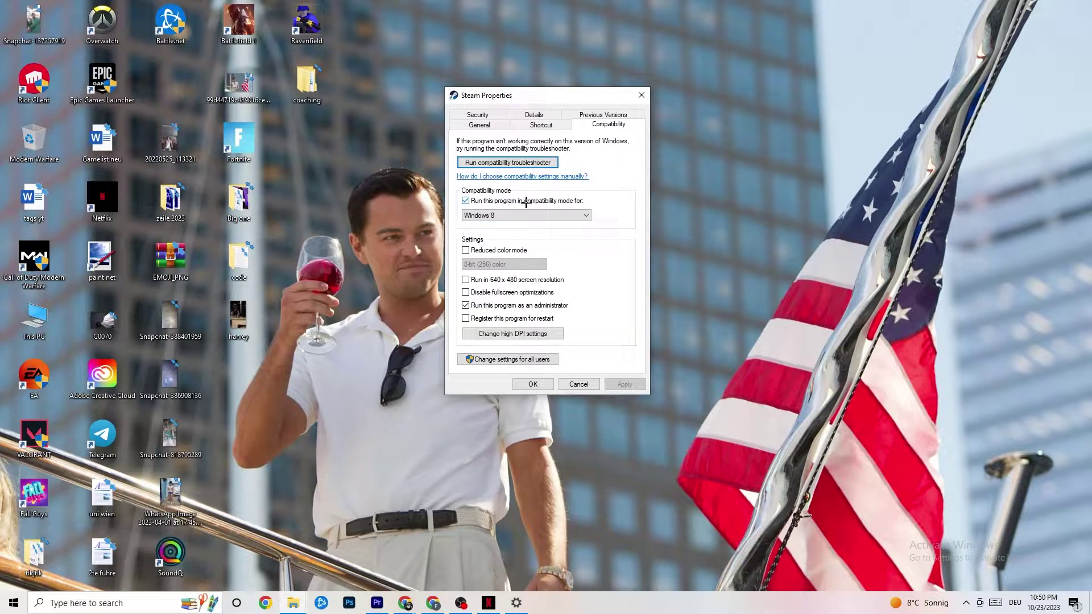
left_click(551, 214)
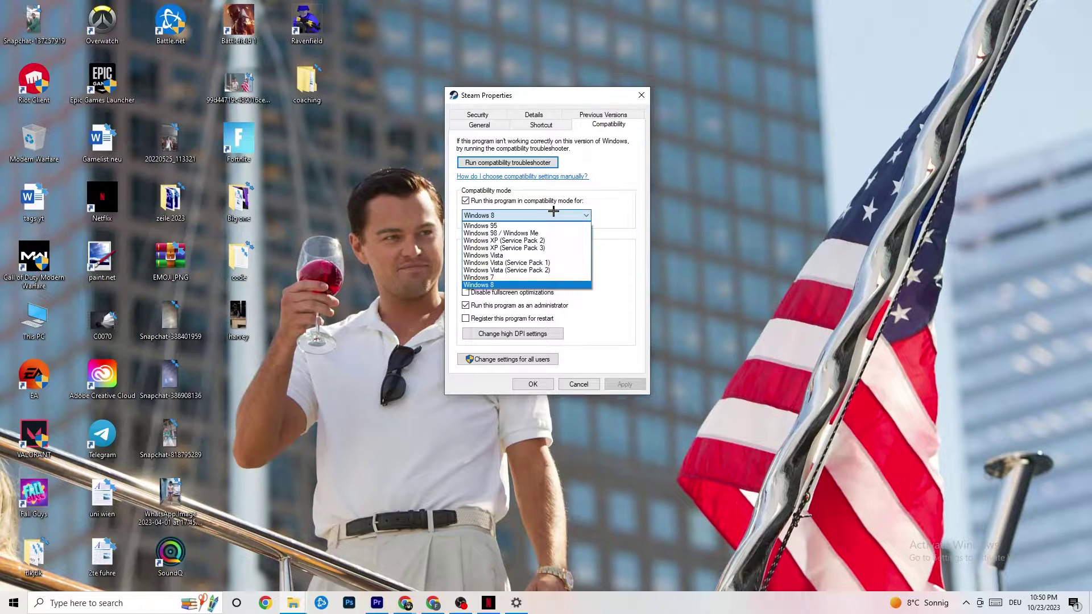
left_click(535, 284)
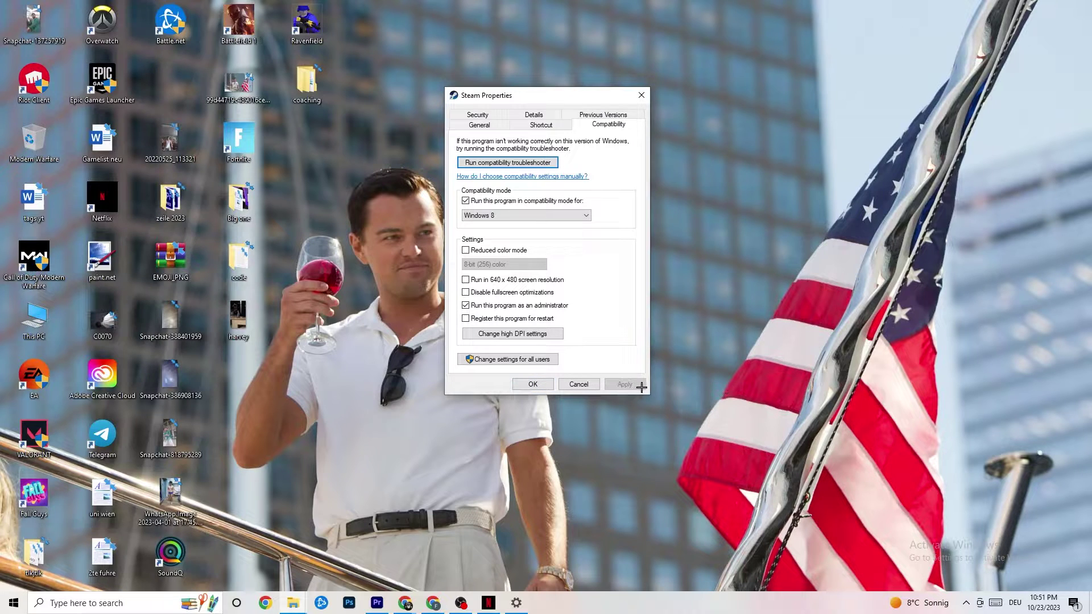
left_click(533, 384)
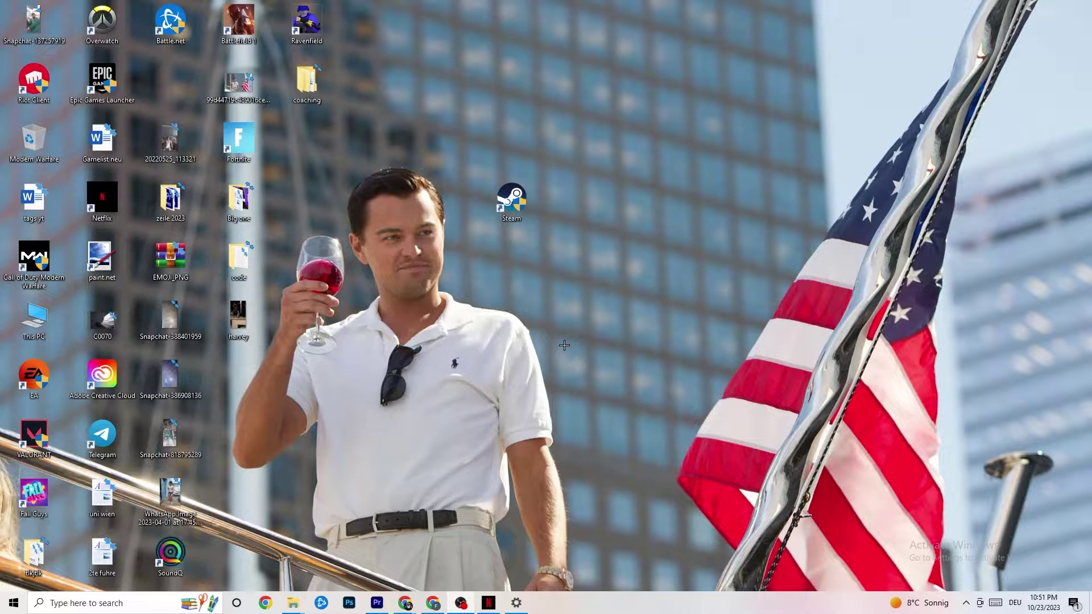
right_click(493, 205)
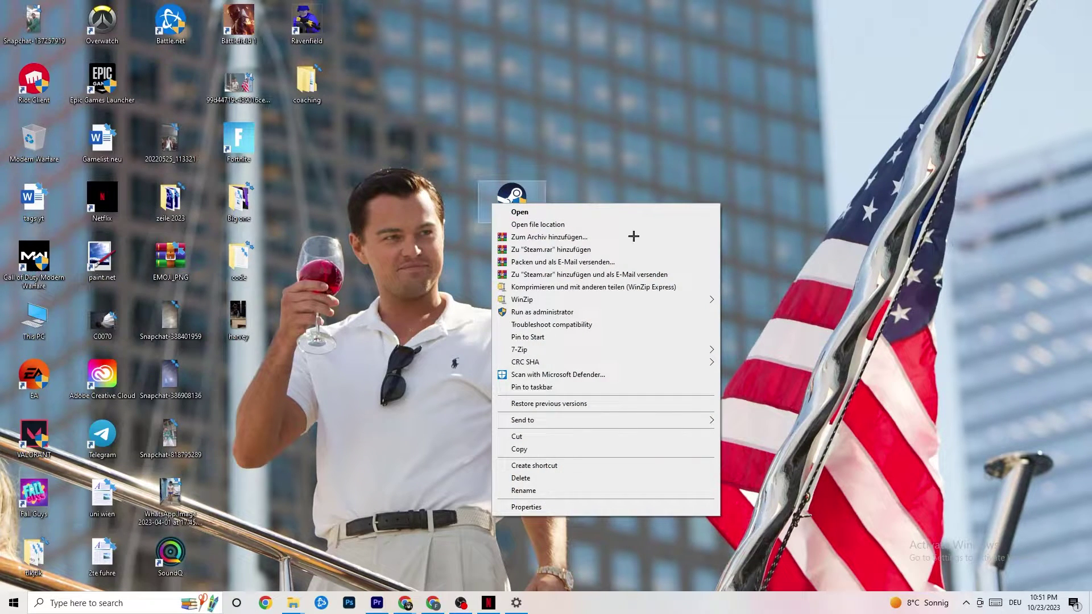
left_click(400, 250)
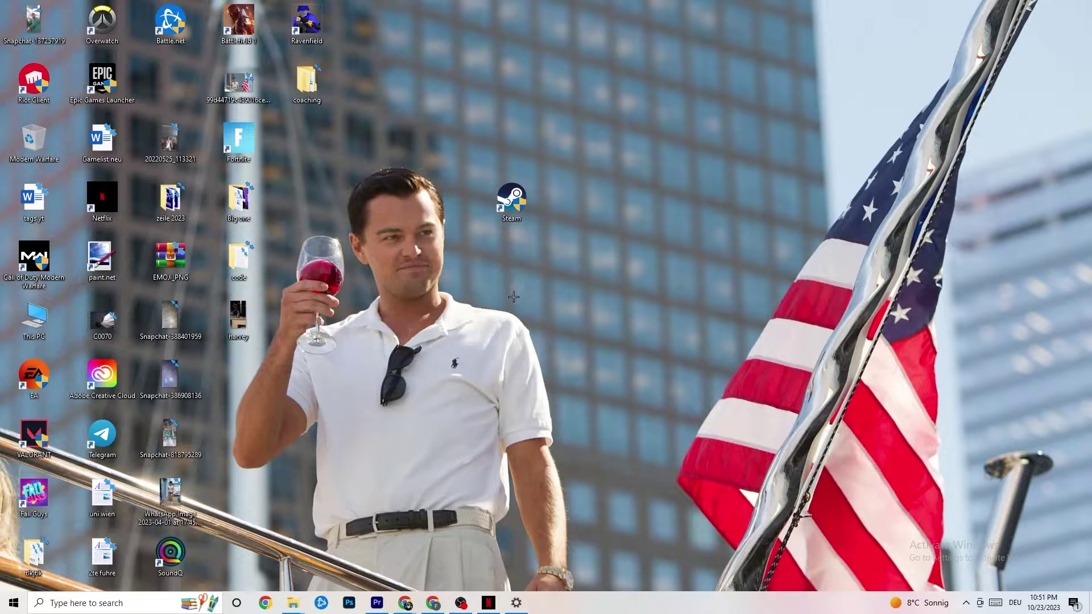
Keep the System display scale at 100%, then go to the Power & sleep page
key("super")
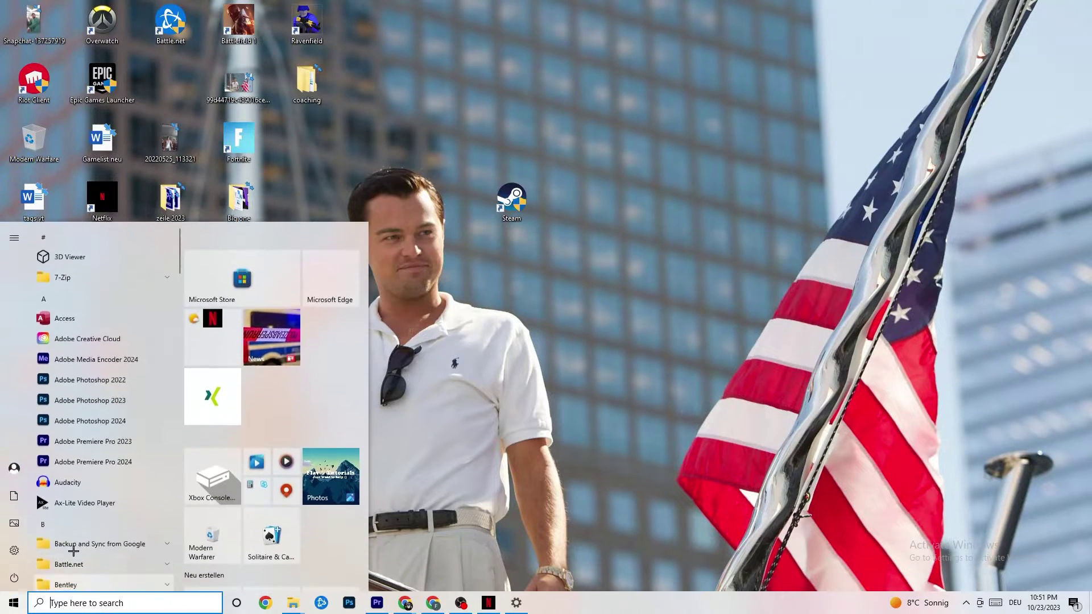
left_click(517, 602)
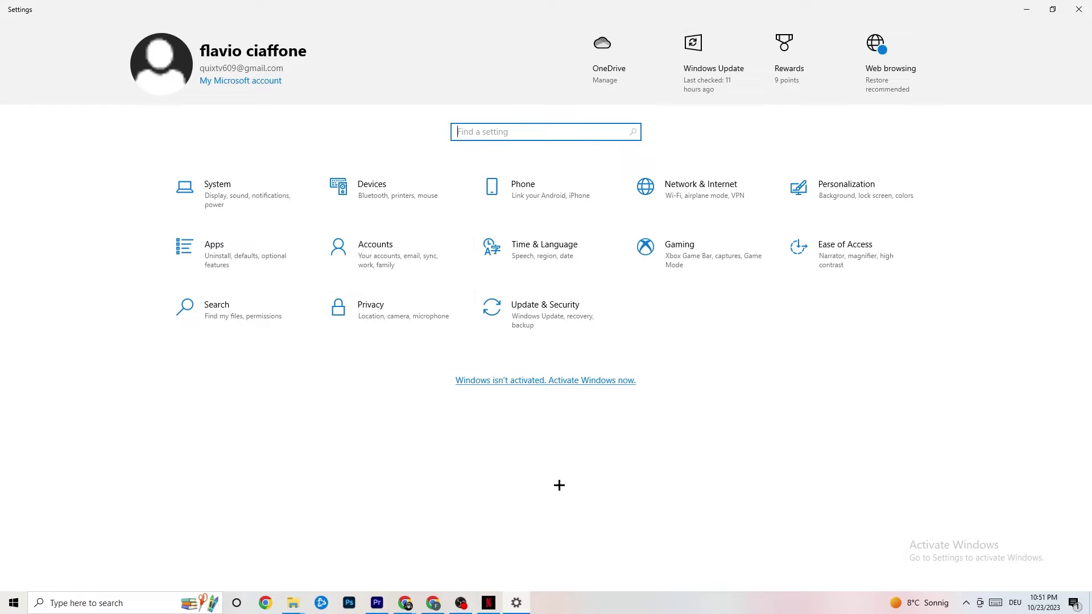
left_click(239, 193)
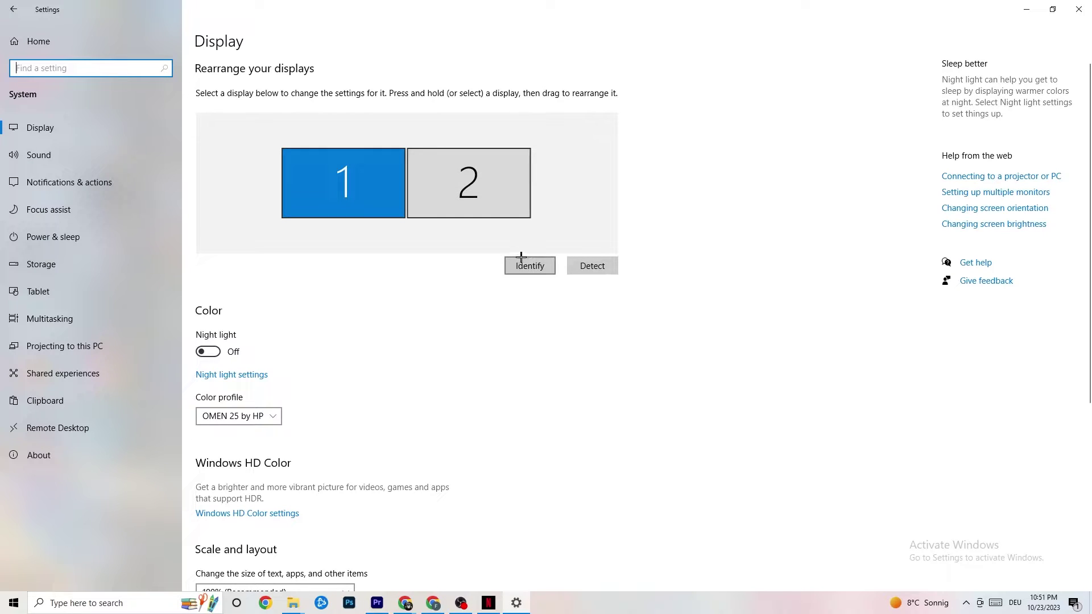
scroll(315, 189, "down", 5)
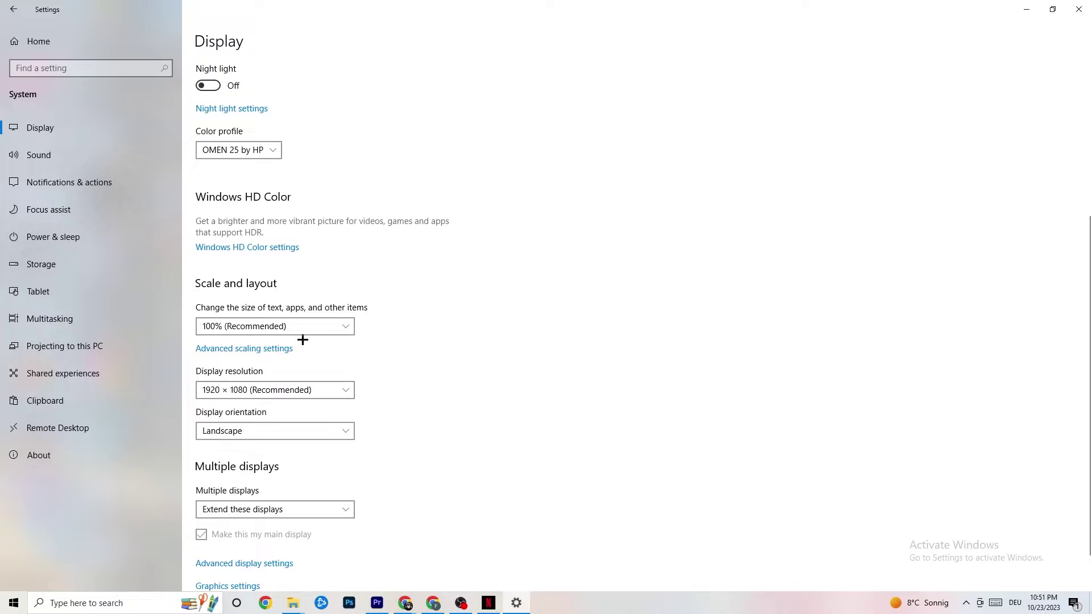
left_click(335, 319)
left_click(495, 277)
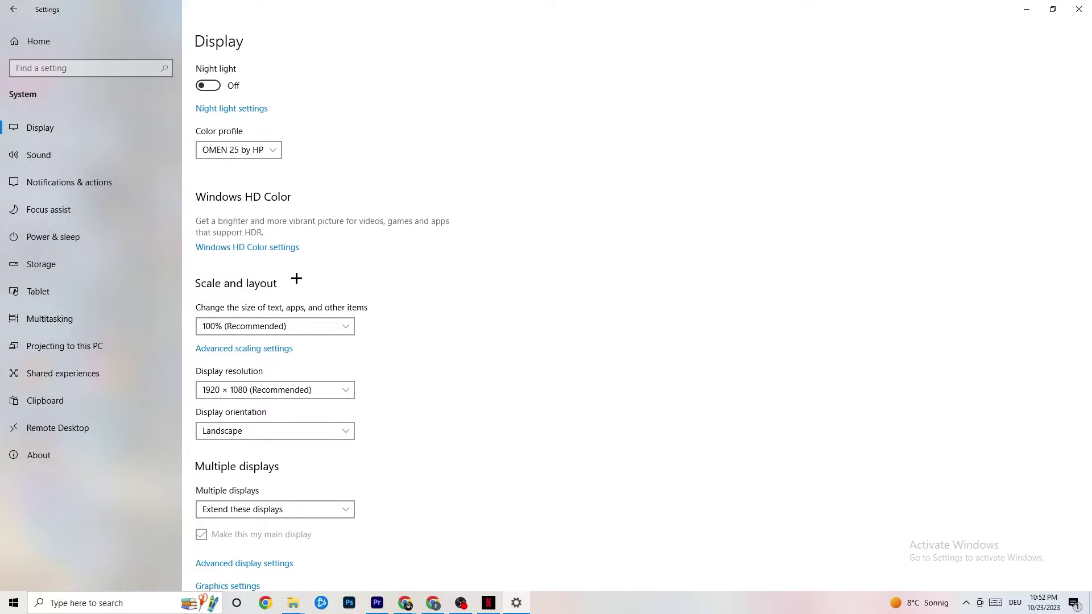
left_click(72, 235)
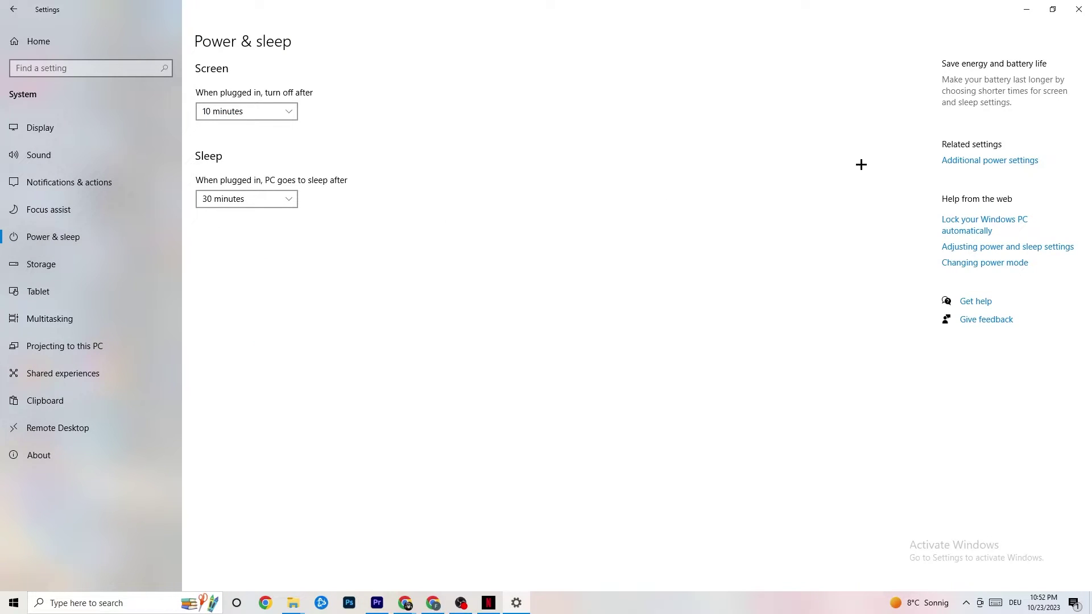
Review the power plans in Power Options, then go to the Storage page for drive C
left_click(999, 161)
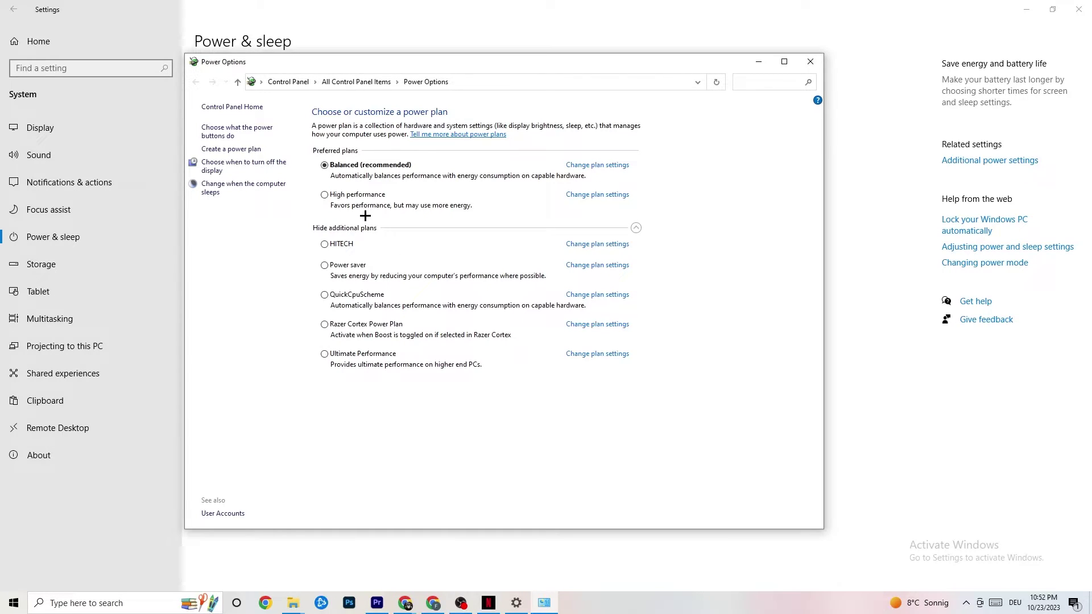
left_click(808, 64)
left_click(66, 272)
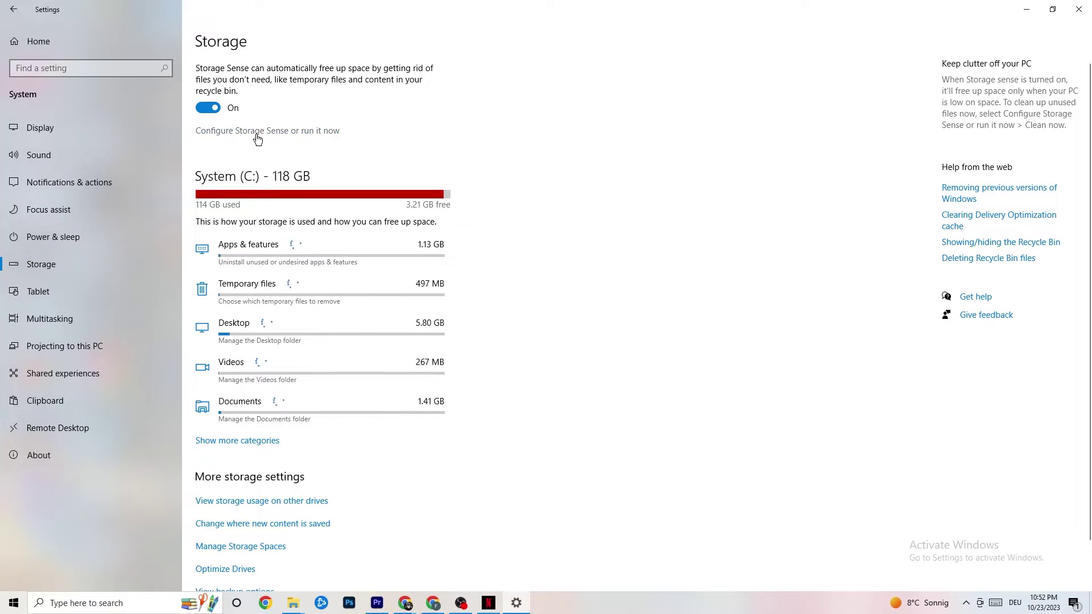
Keep Storage Sense running every week, then return to the Settings home page
left_click(305, 127)
left_click(132, 167)
left_click(221, 114)
left_click(80, 163)
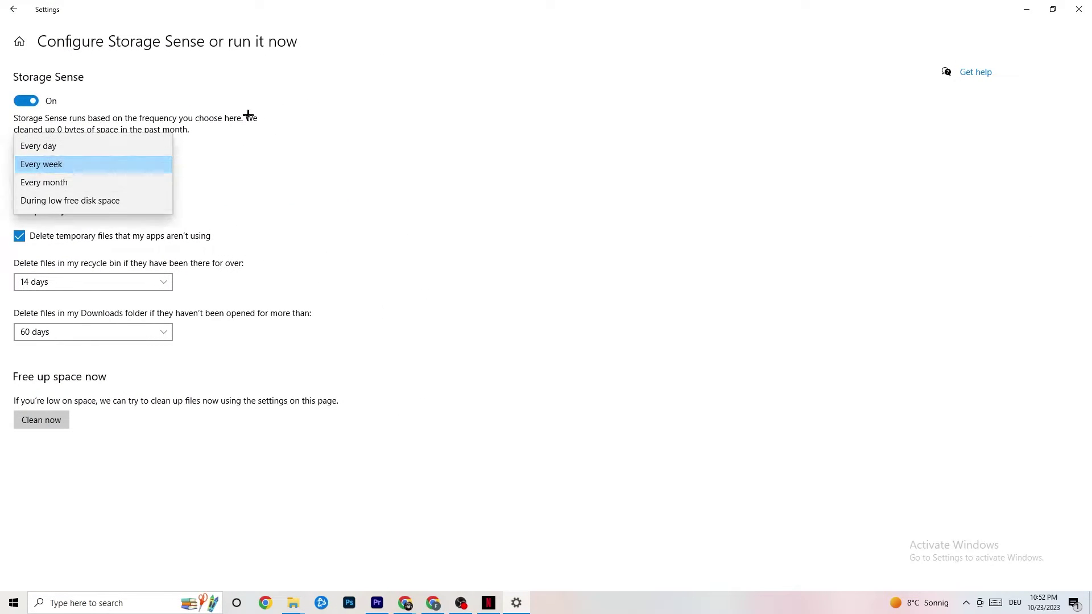
left_click(220, 120)
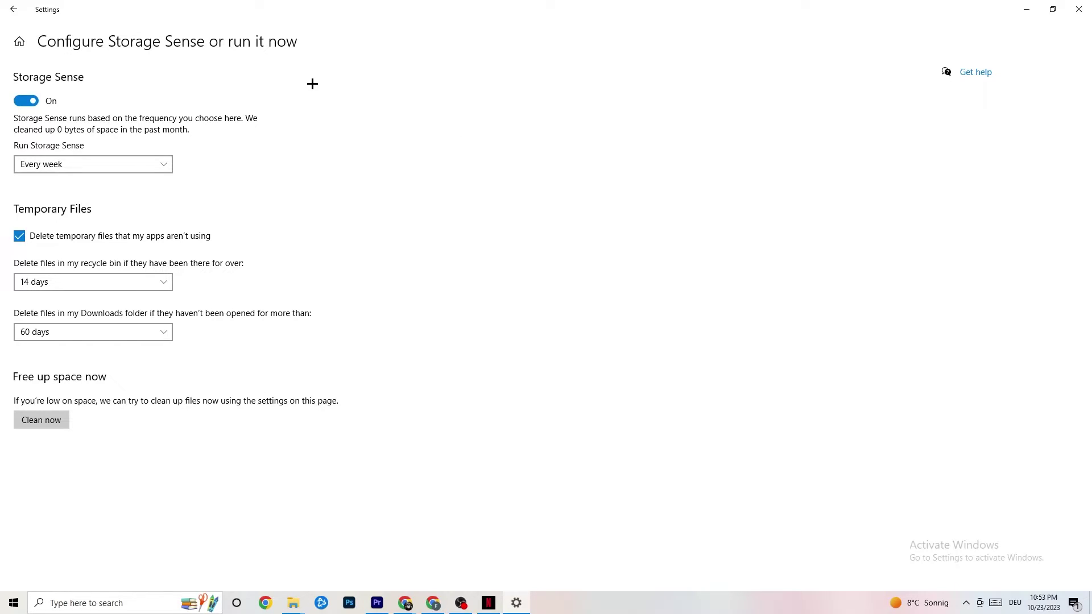
left_click(22, 10)
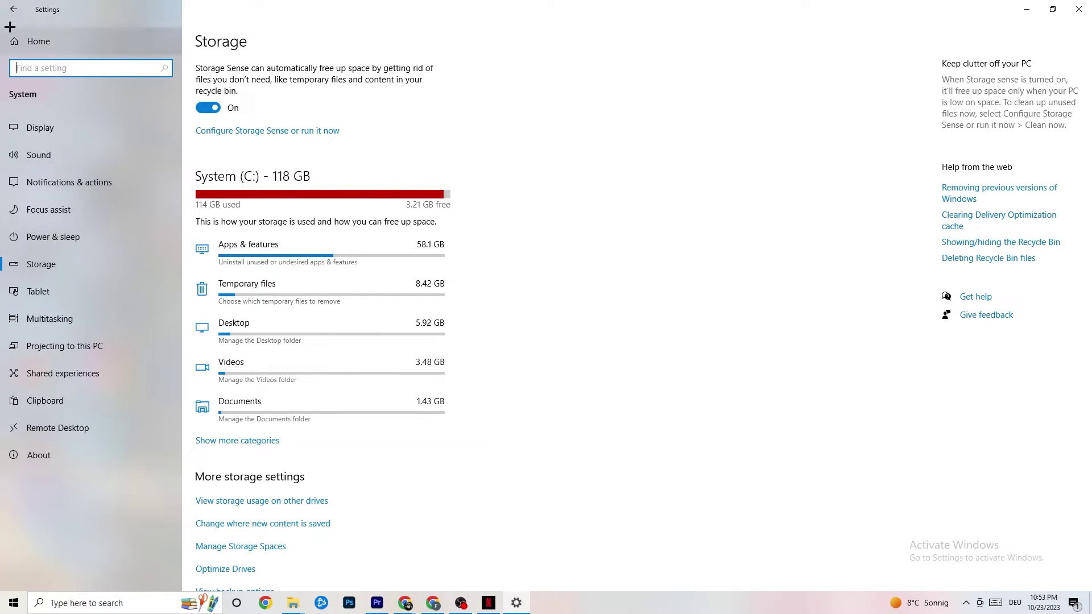
left_click(8, 18)
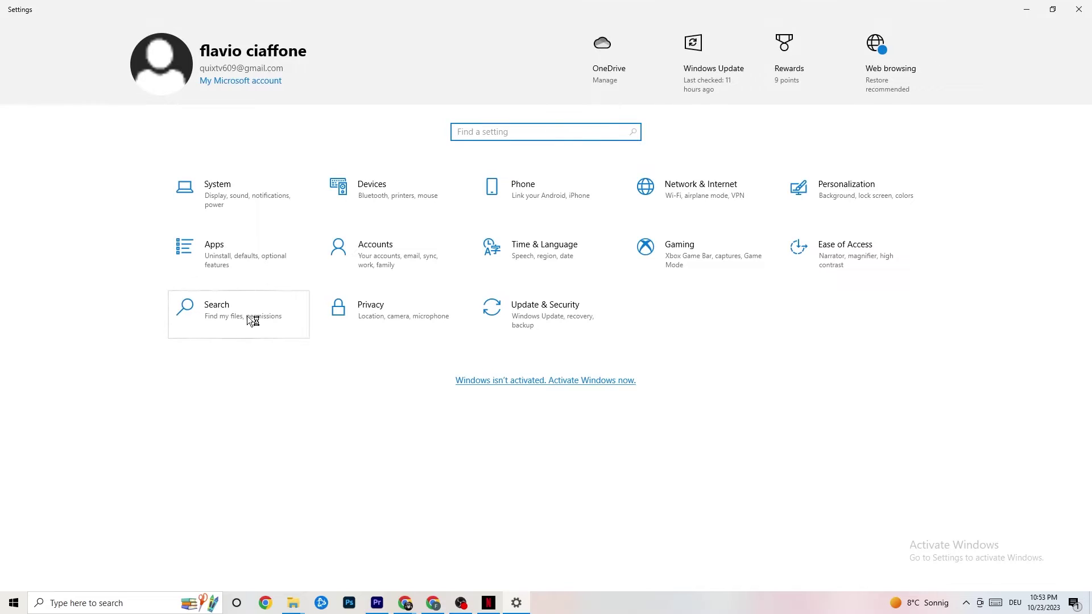
Open Gaming settings and view the Captures page, where background recording is off
left_click(702, 260)
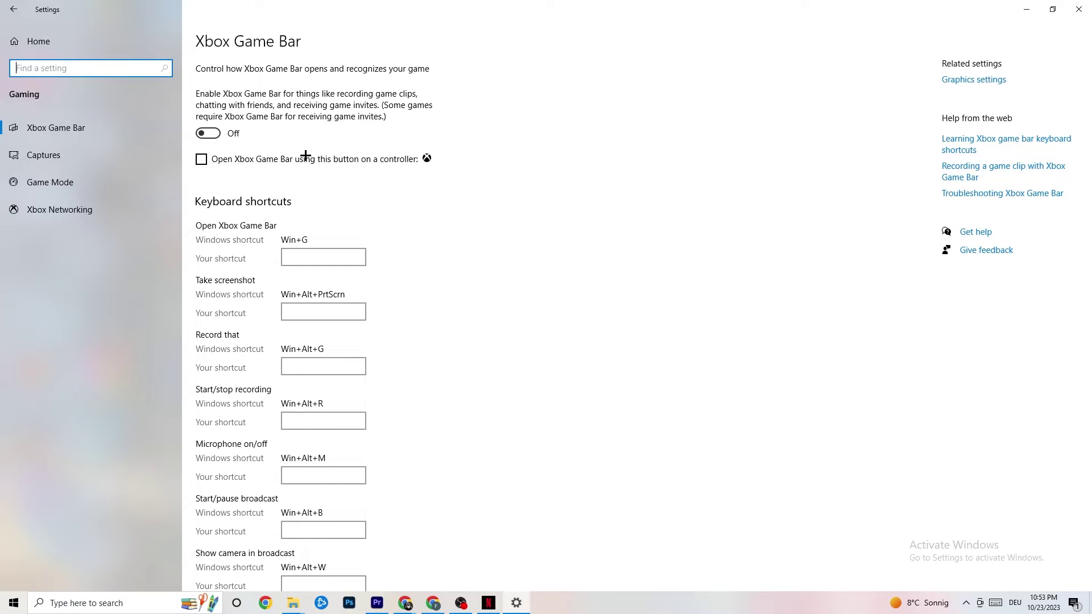
left_click(69, 153)
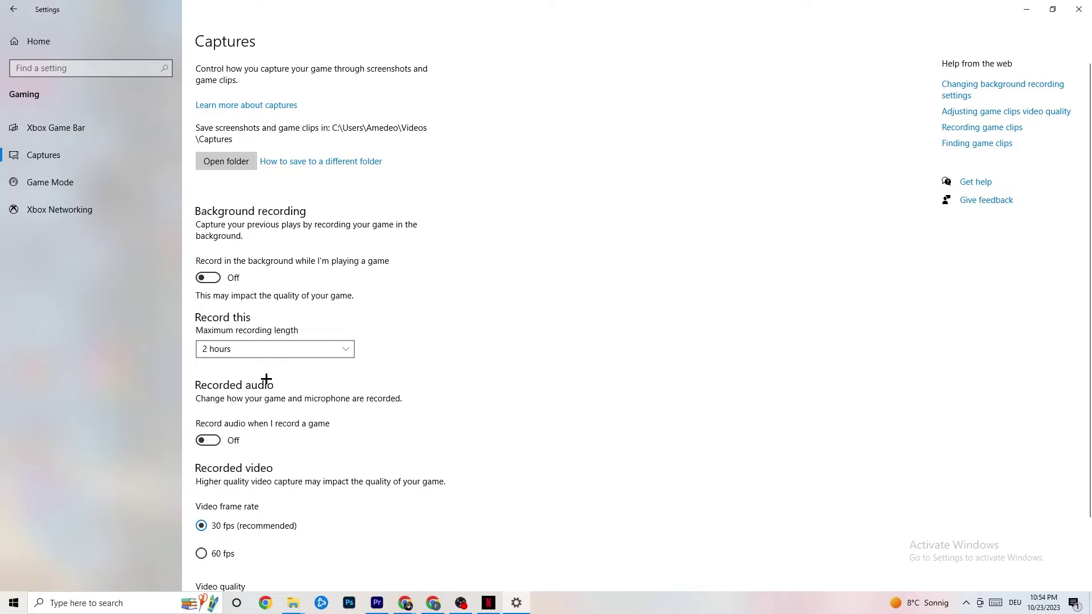
Confirm Game Mode is on, then close Settings to return to the desktop
left_click(57, 183)
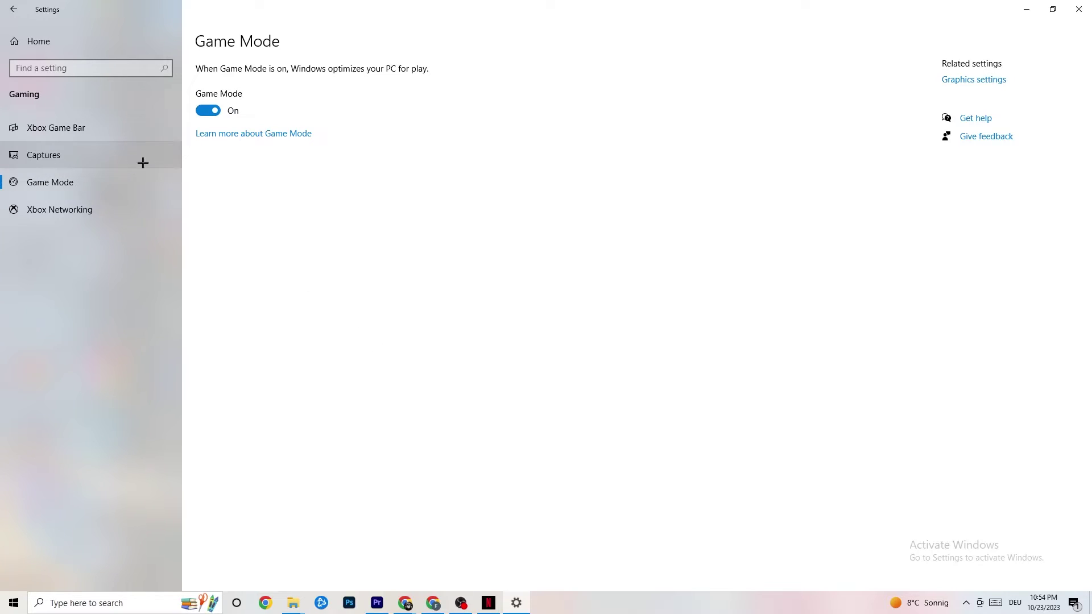
left_click(1079, 9)
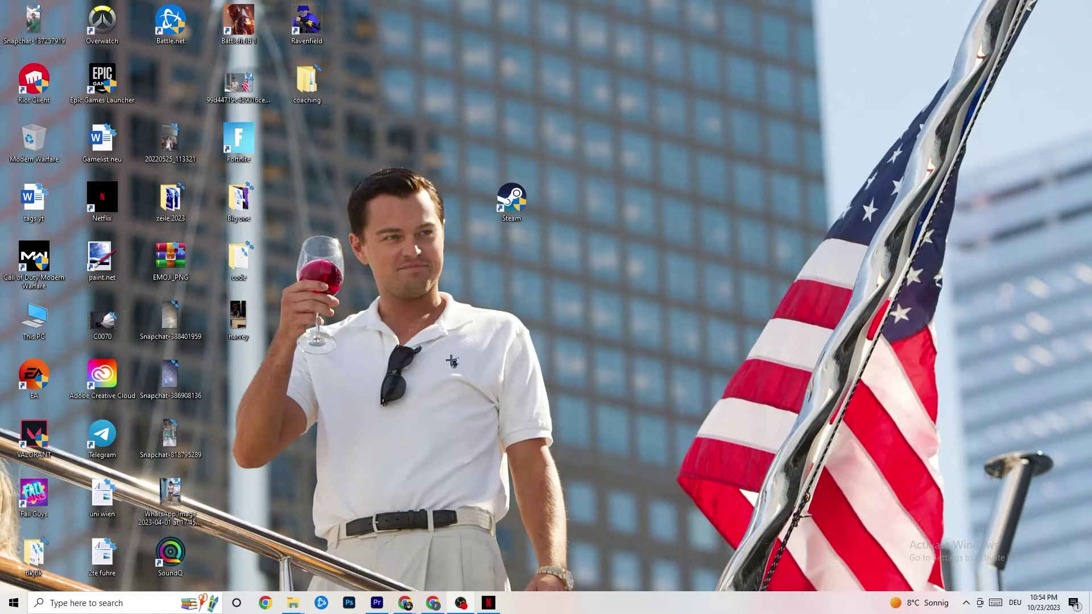
Open Task Manager maximized, review processes leaving Netflix running, and switch to Details
right_click(558, 611)
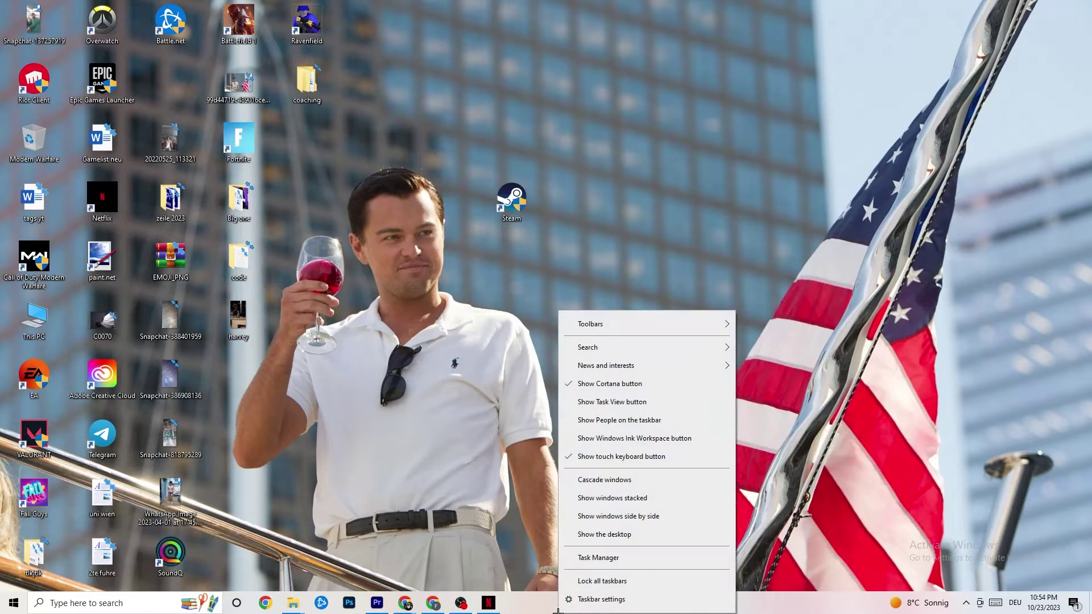
left_click(592, 558)
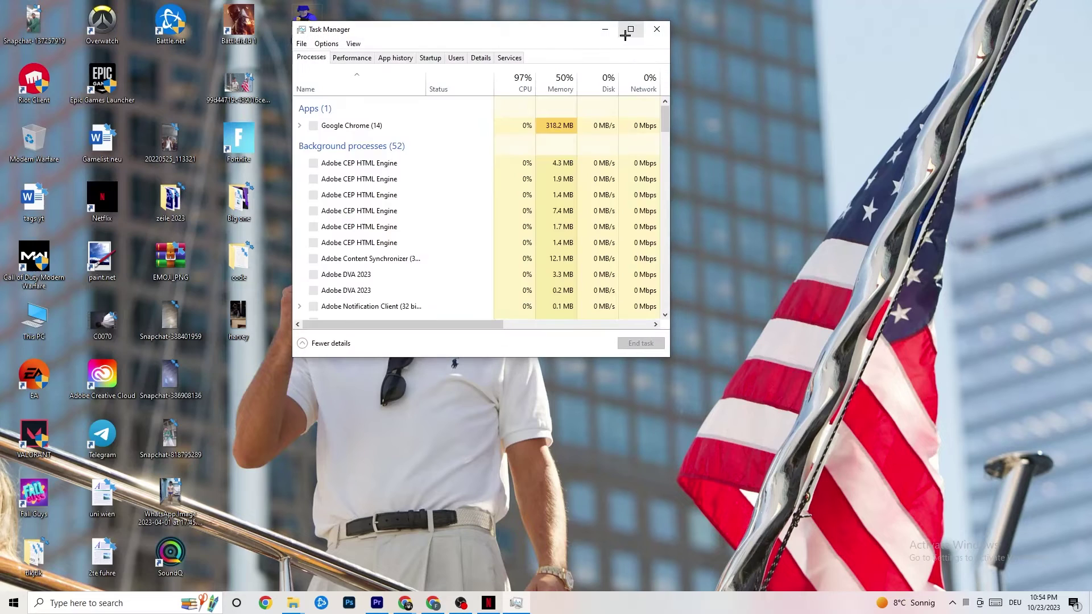
left_click(625, 36)
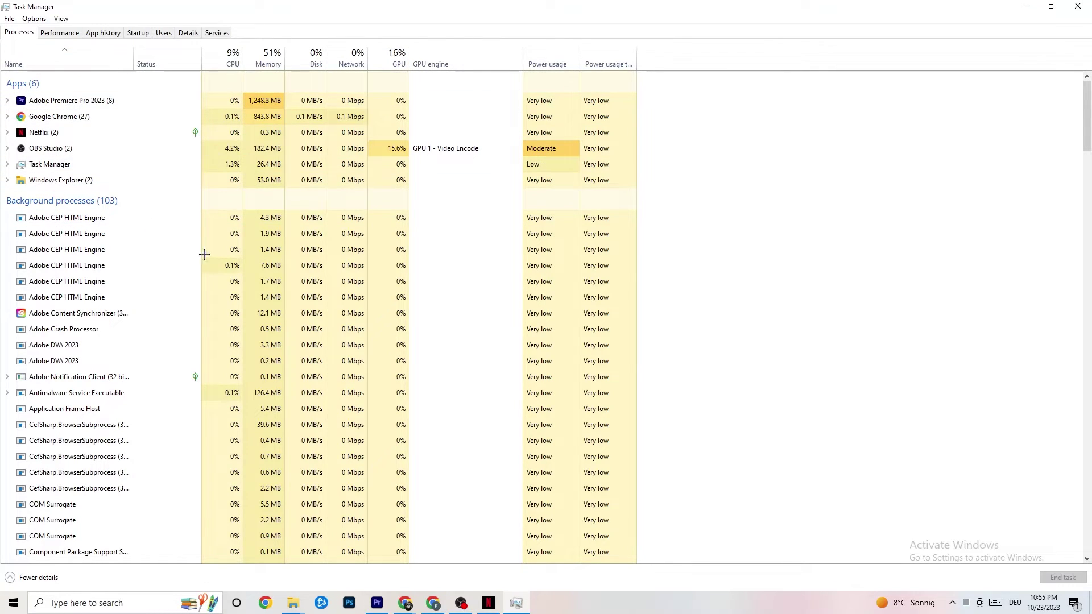
scroll(222, 398, "down", 6)
scroll(212, 375, "up", 6)
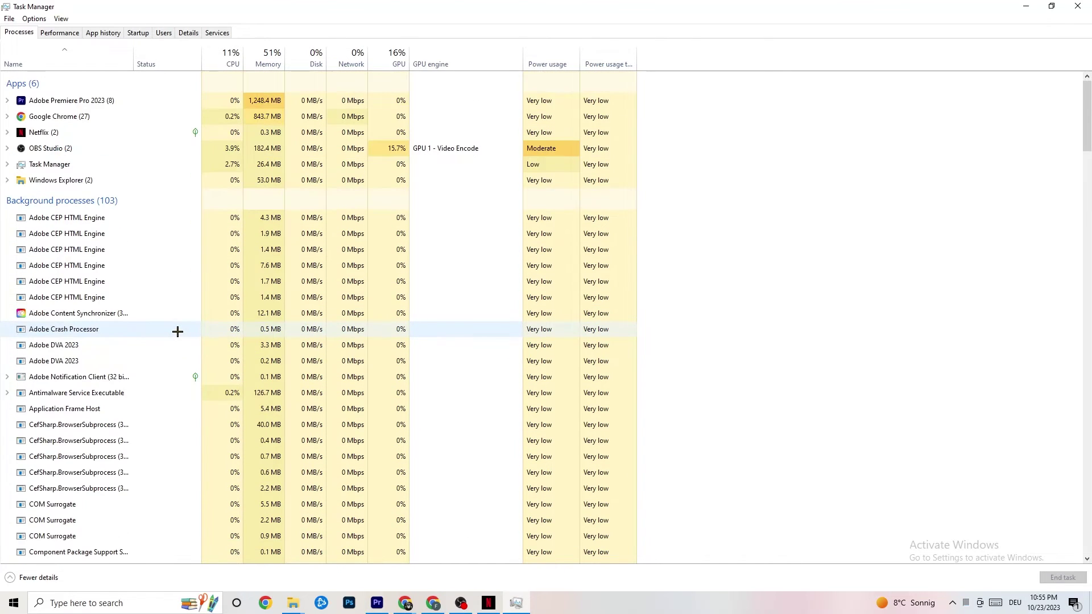
right_click(70, 132)
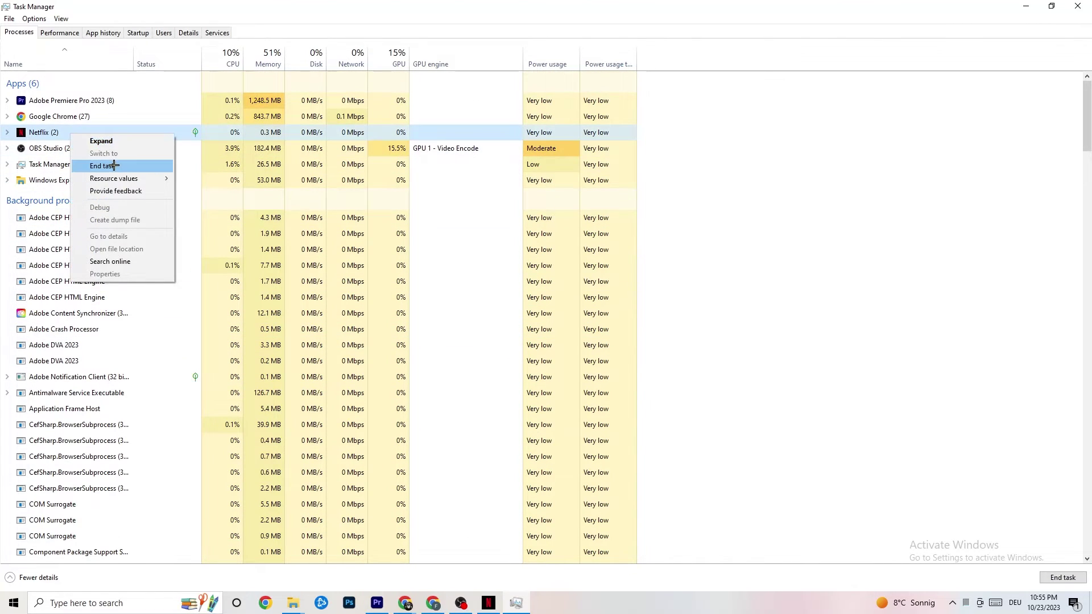
left_click(707, 195)
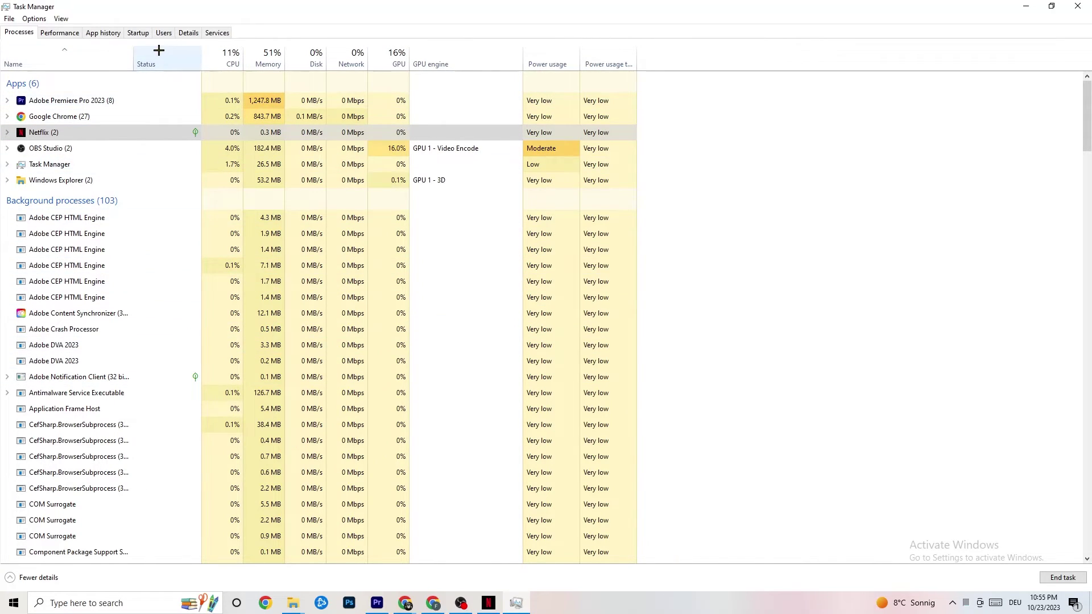
left_click(179, 34)
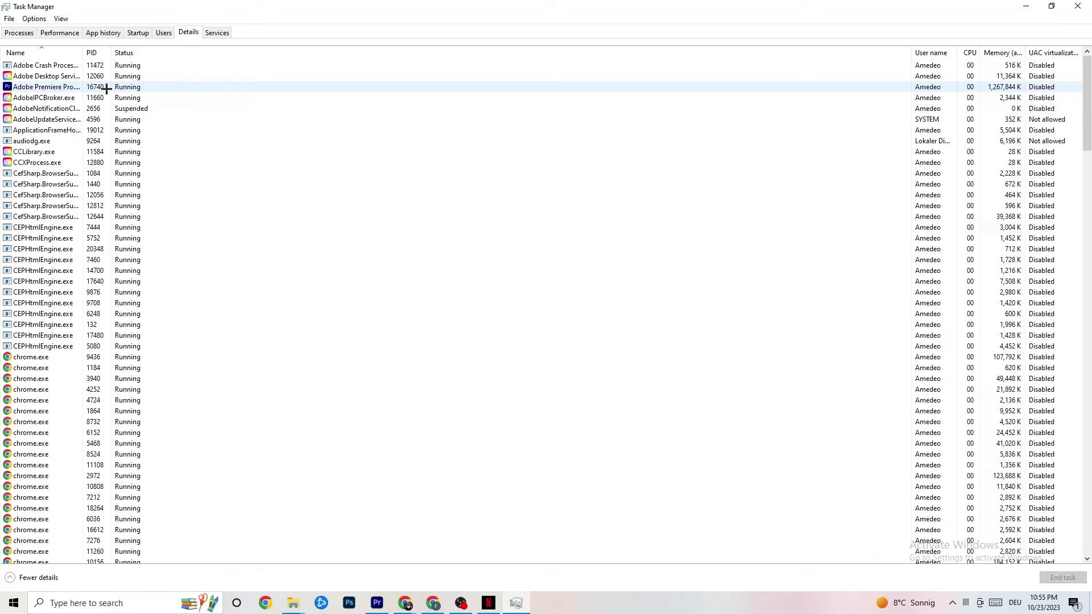
Leave Adobe Premiere's process priority unchanged and show the Startup programs list
right_click(107, 89)
mouse_move(168, 137)
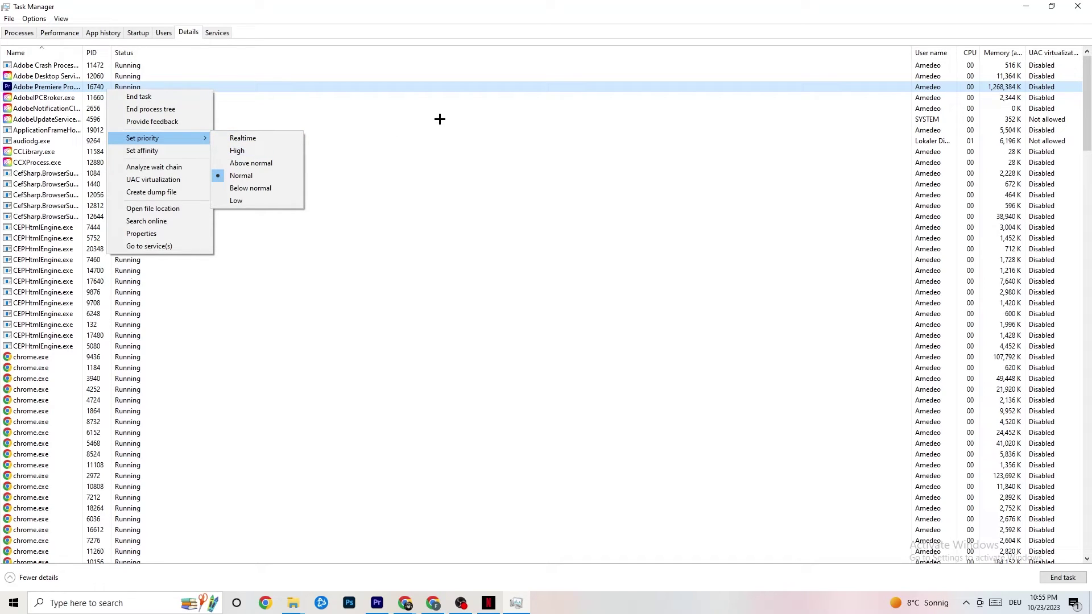
left_click(180, 139)
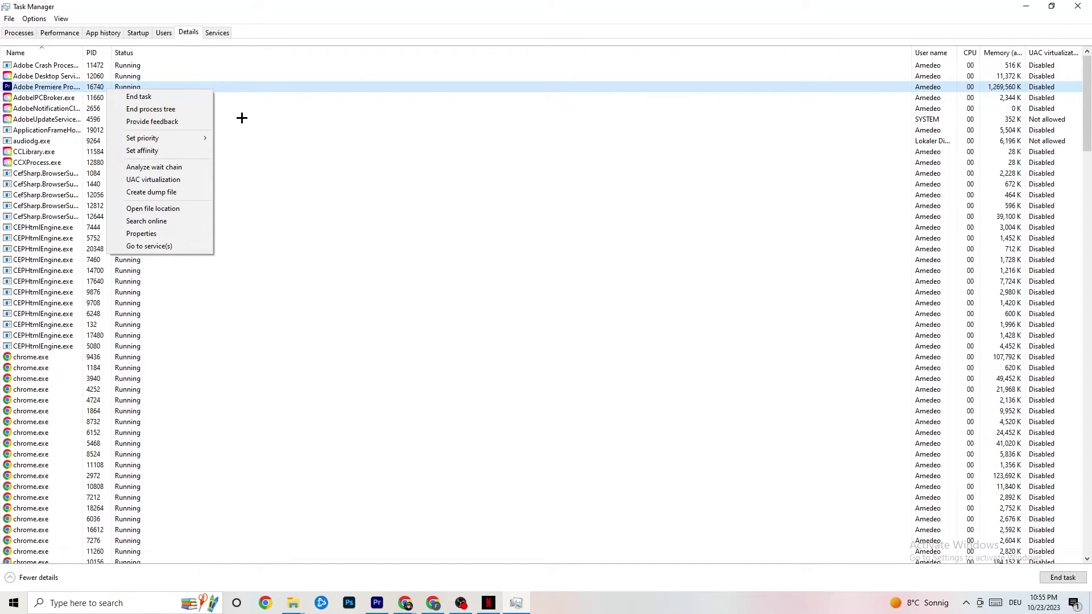
left_click(137, 33)
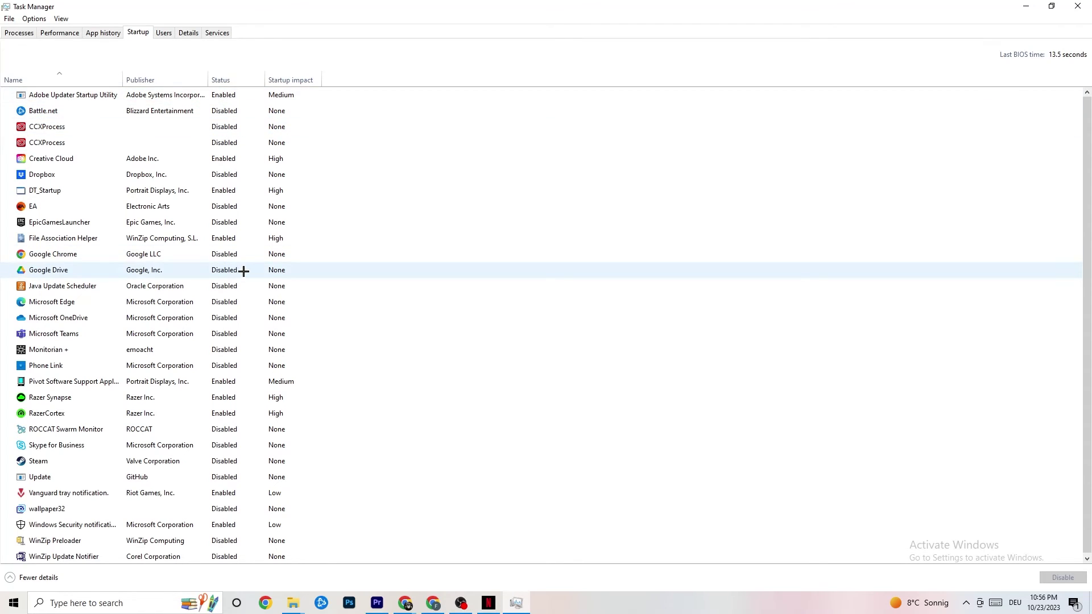
right_click(159, 272)
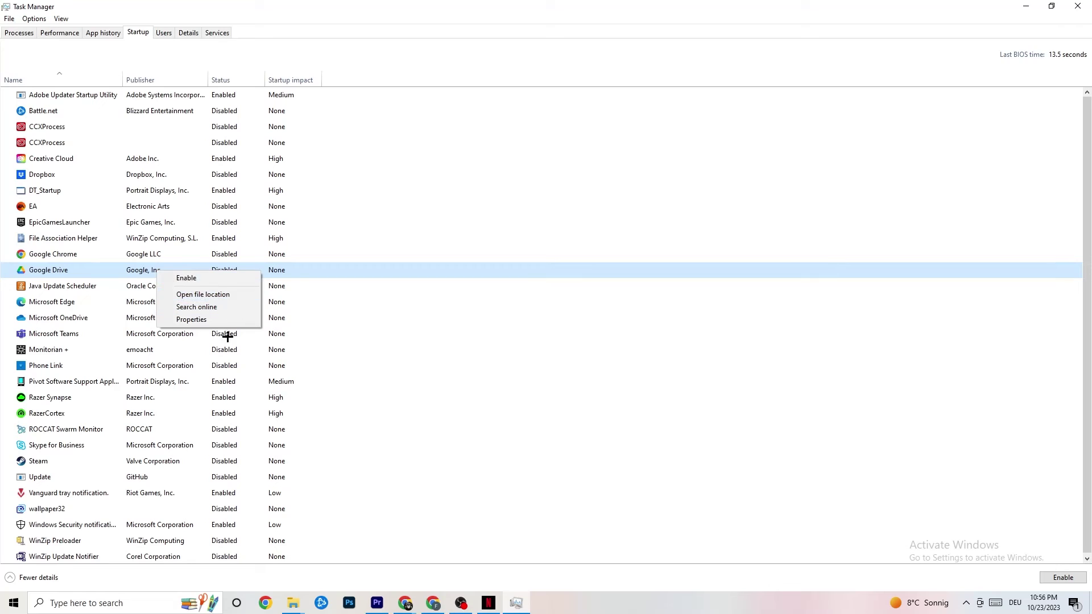
right_click(216, 382)
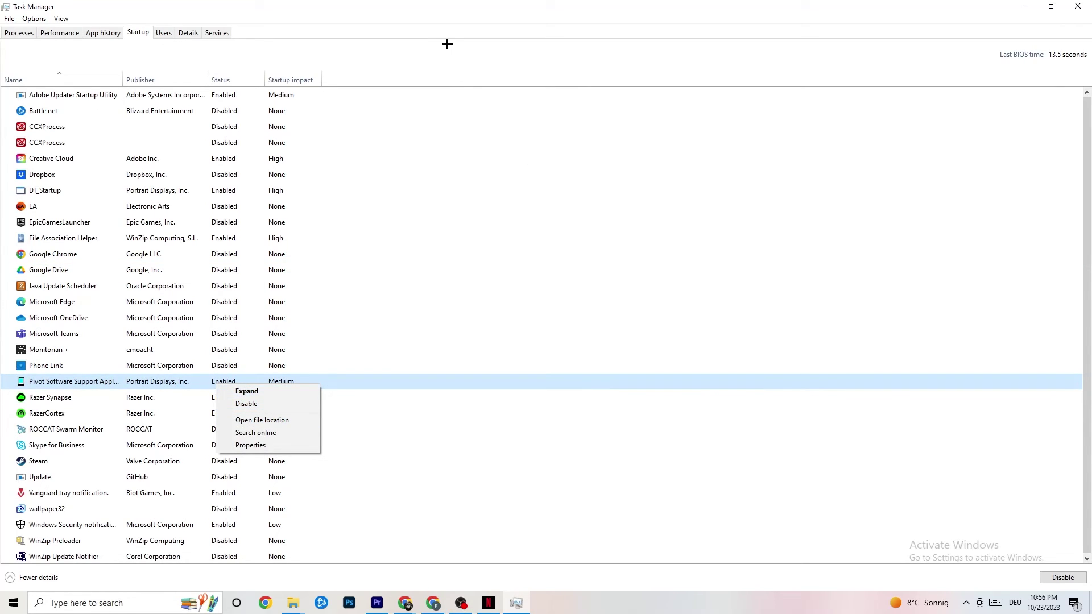
left_click(441, 18)
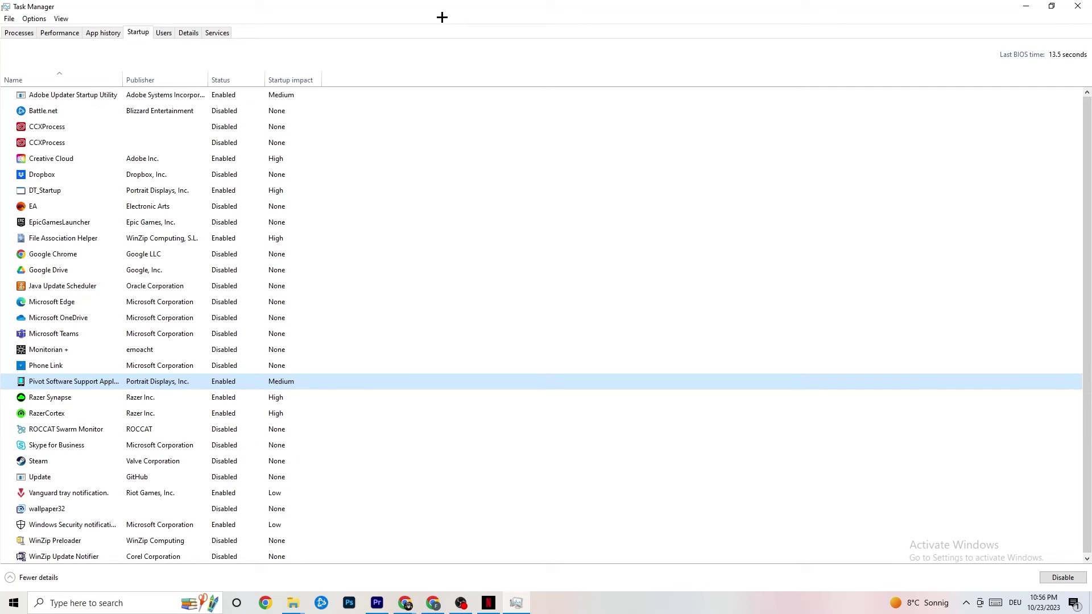